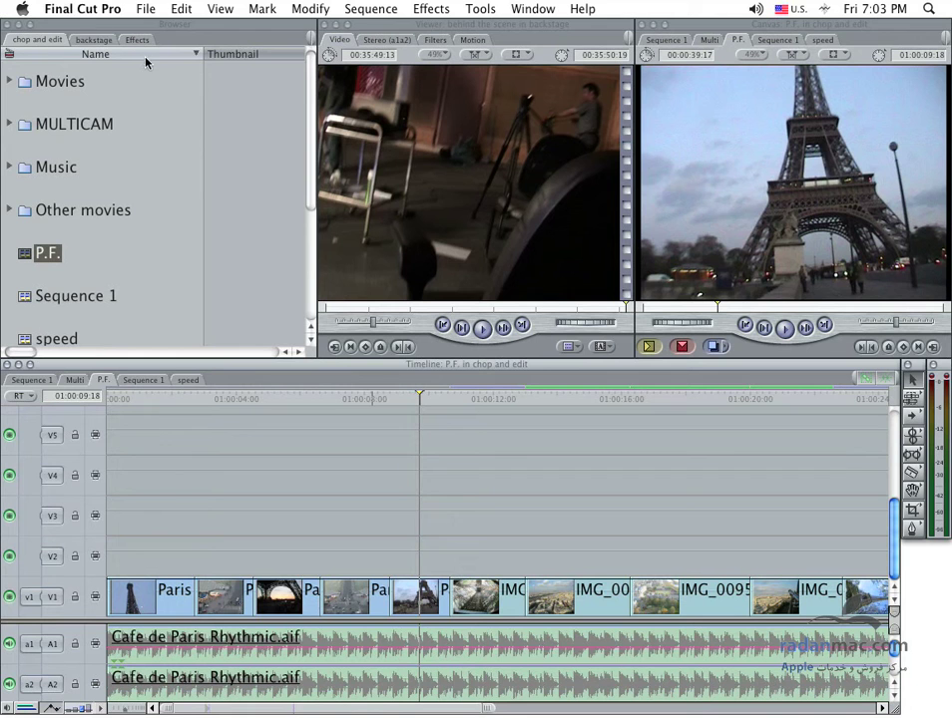
Launch Edit to Tape from the File menu with the P.F. sequence open
{"action": "left_click", "coordinate": [147, 11]}
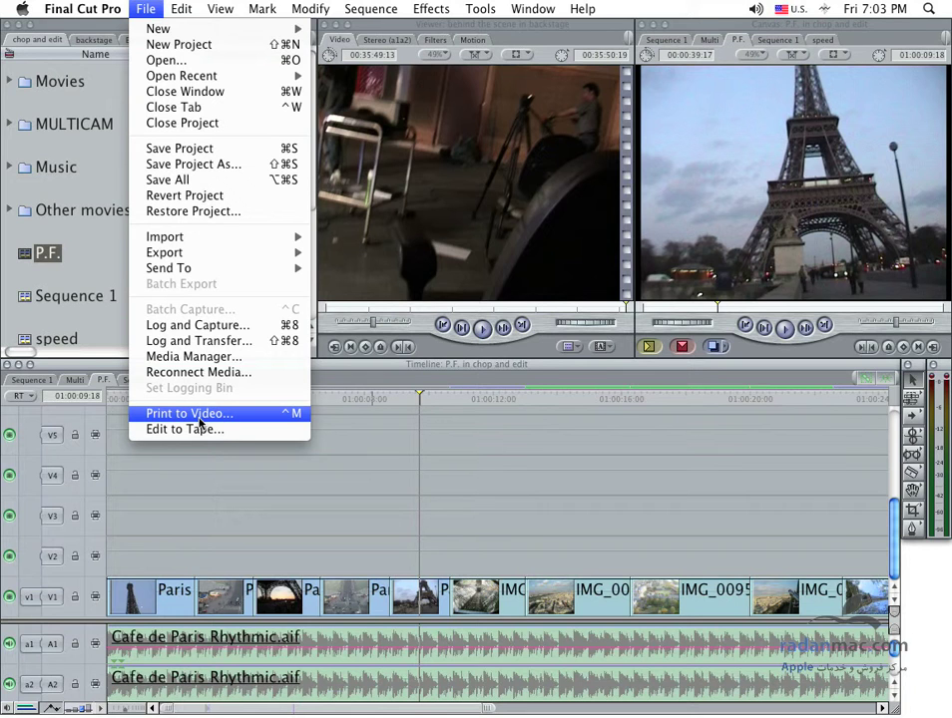
{"action": "left_click", "coordinate": [282, 430]}
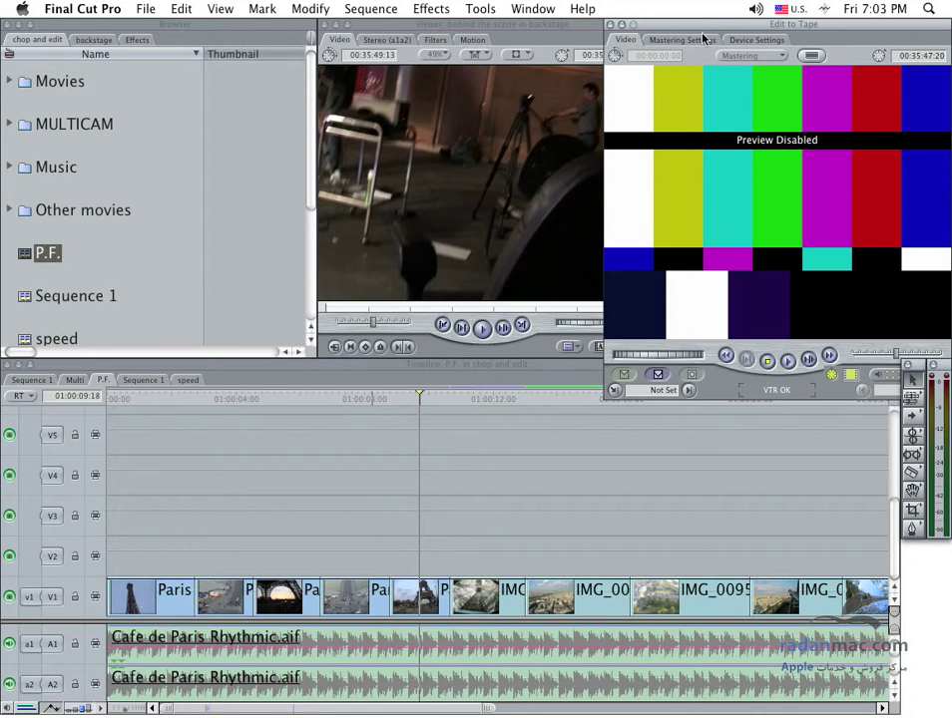
Center the Edit to Tape window, then play, rewind and stop the deck tape
{"action": "left_click_drag", "start_coordinate": [697, 24], "coordinate": [324, 177]}
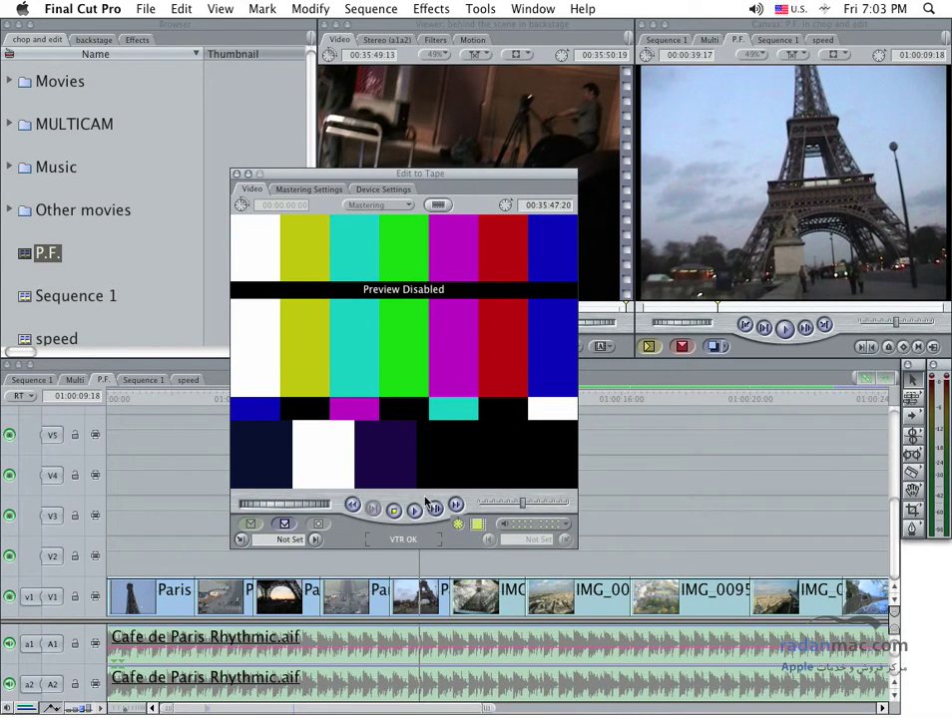
{"action": "left_click", "coordinate": [409, 515]}
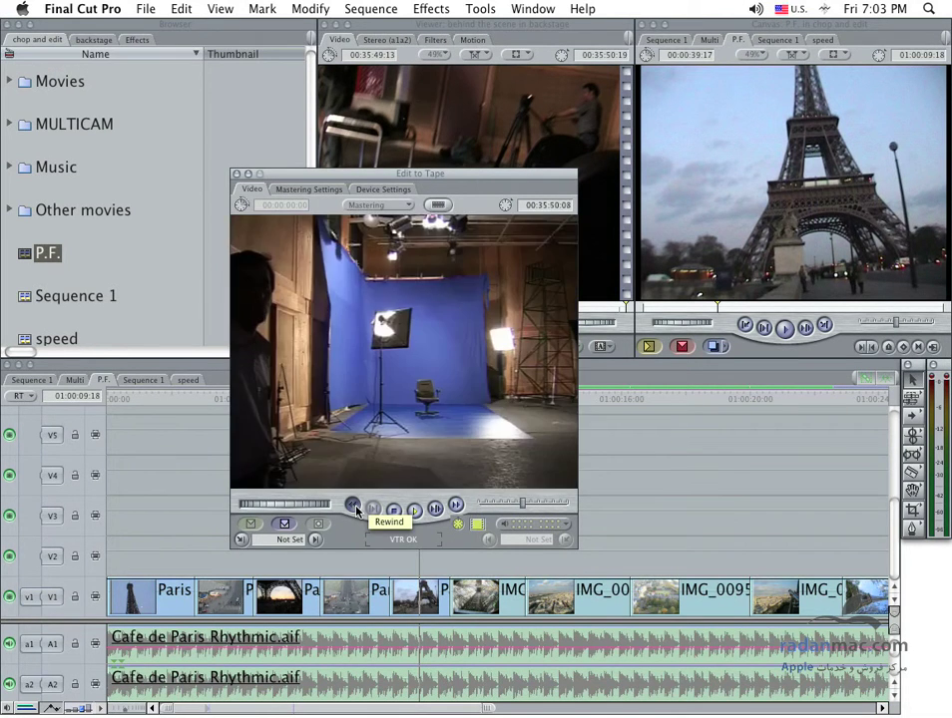
{"action": "left_click", "coordinate": [354, 505]}
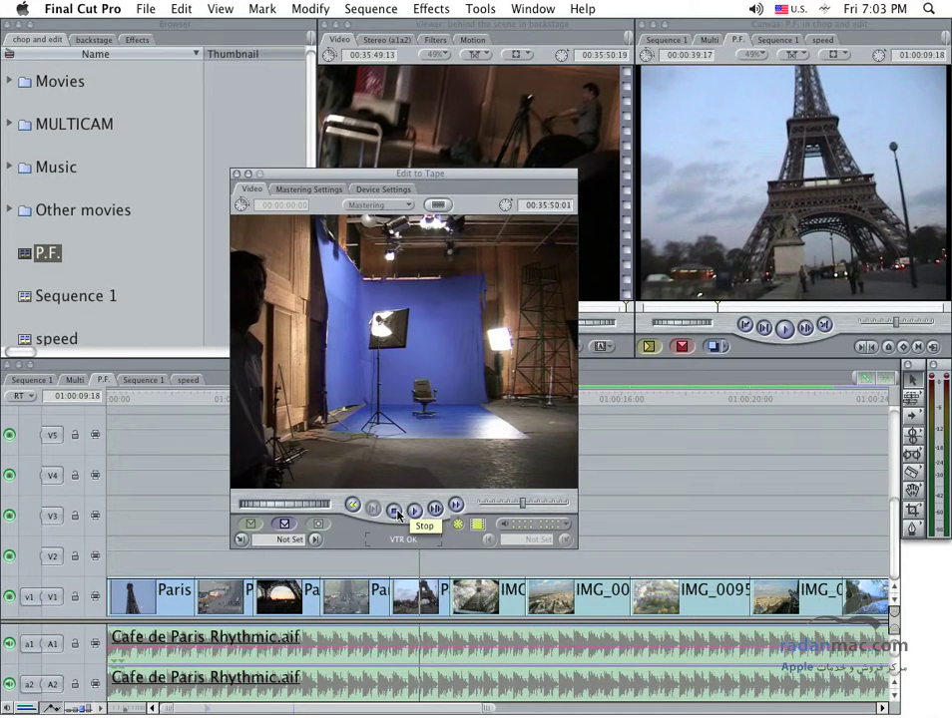
{"action": "left_click", "coordinate": [396, 512]}
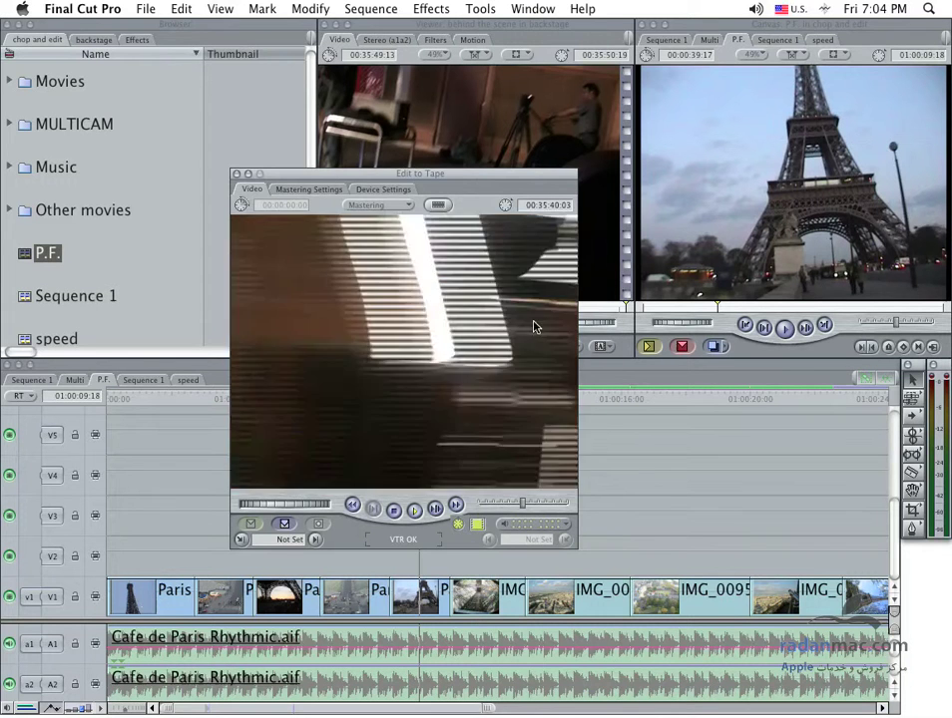
{"action": "mouse_move", "coordinate": [455, 177]}
{"action": "left_mouse_down"}
{"action": "mouse_move", "coordinate": [519, 175]}
{"action": "mouse_move", "coordinate": [481, 153]}
{"action": "left_mouse_up"}
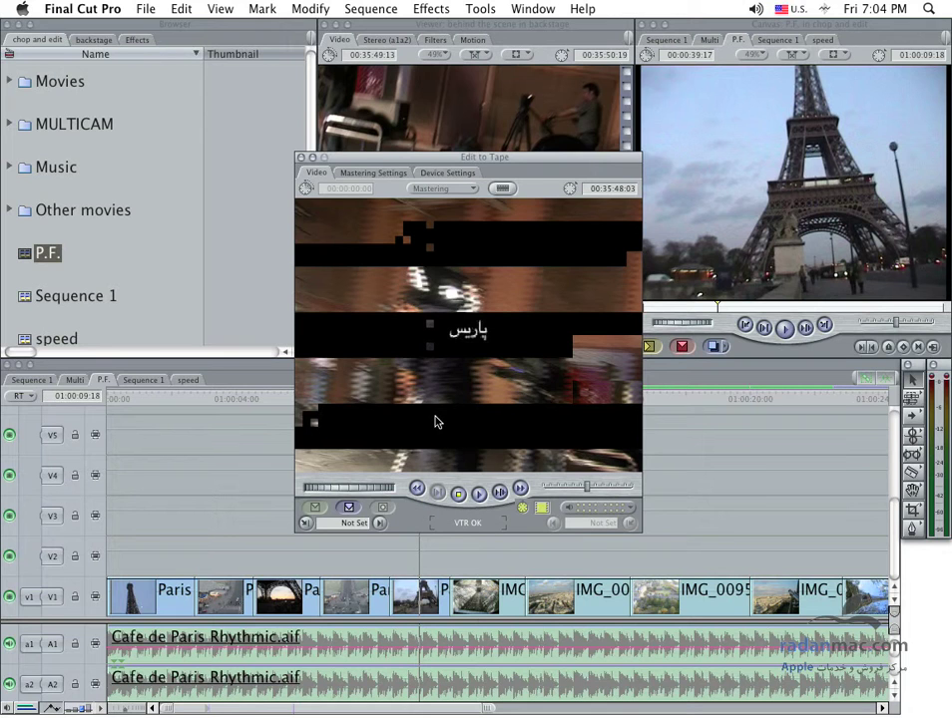
Select P.F. and send its Timeline playhead to the start, 01:00:00:00
{"action": "left_click", "coordinate": [24, 255]}
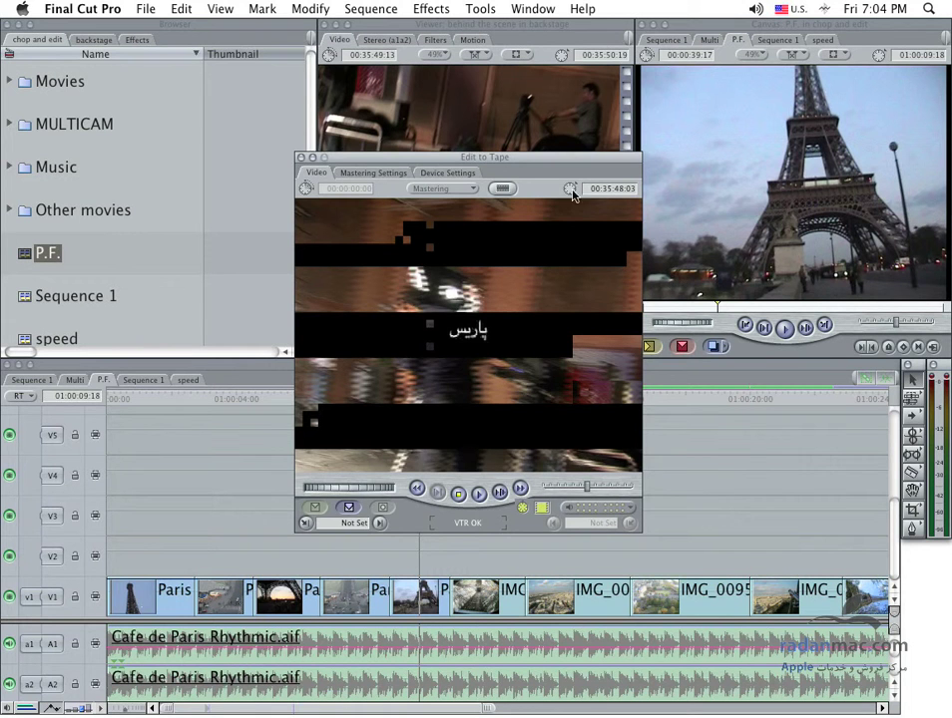
{"action": "left_click_drag", "start_coordinate": [487, 158], "coordinate": [544, 179]}
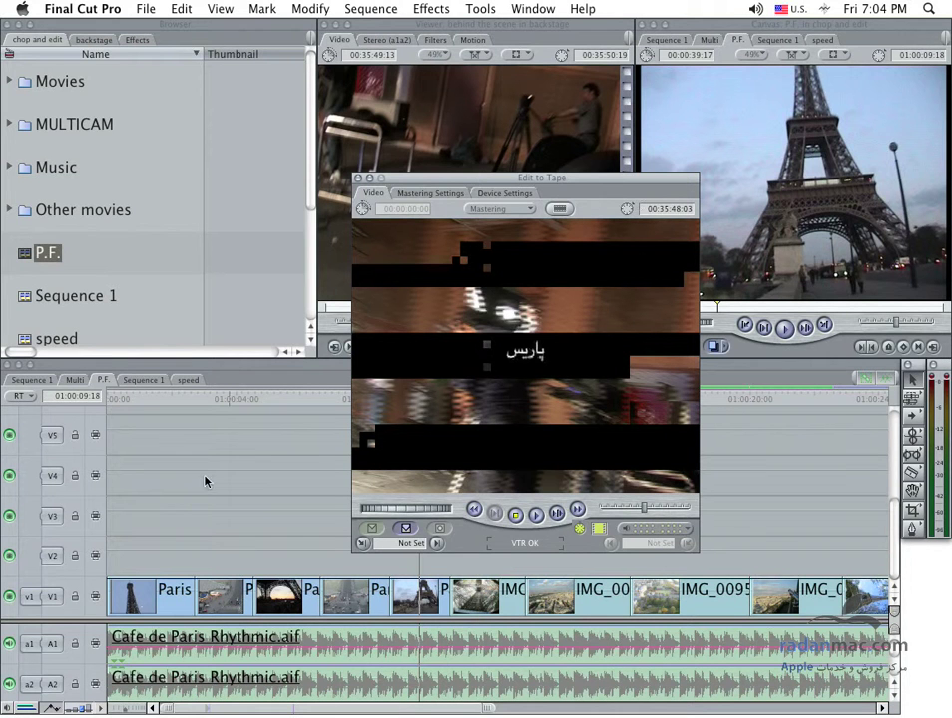
{"action": "left_click", "coordinate": [130, 519]}
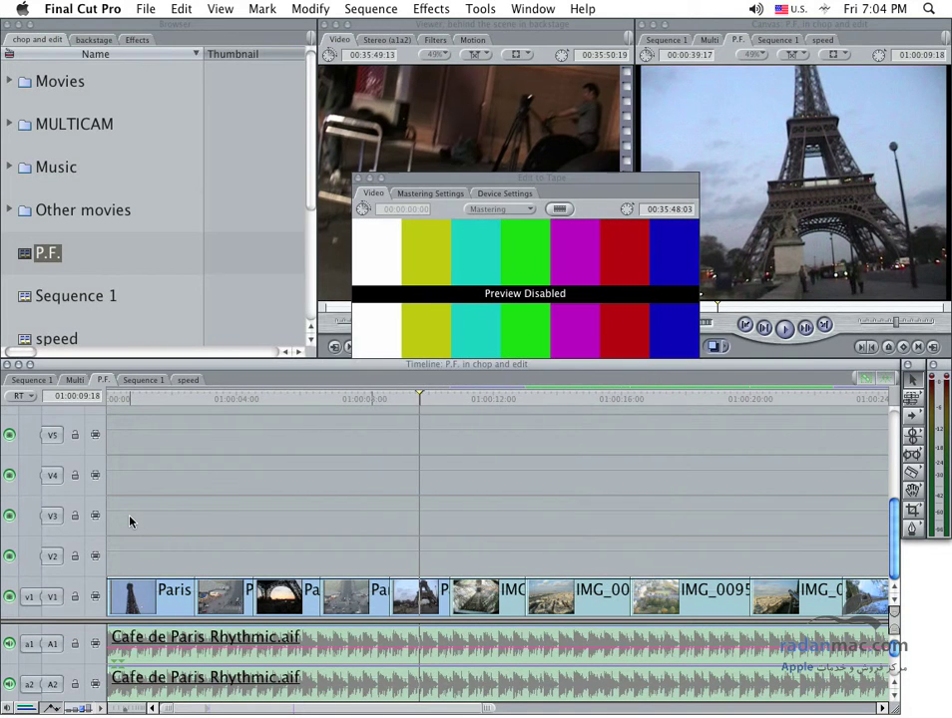
{"action": "left_click", "coordinate": [120, 398]}
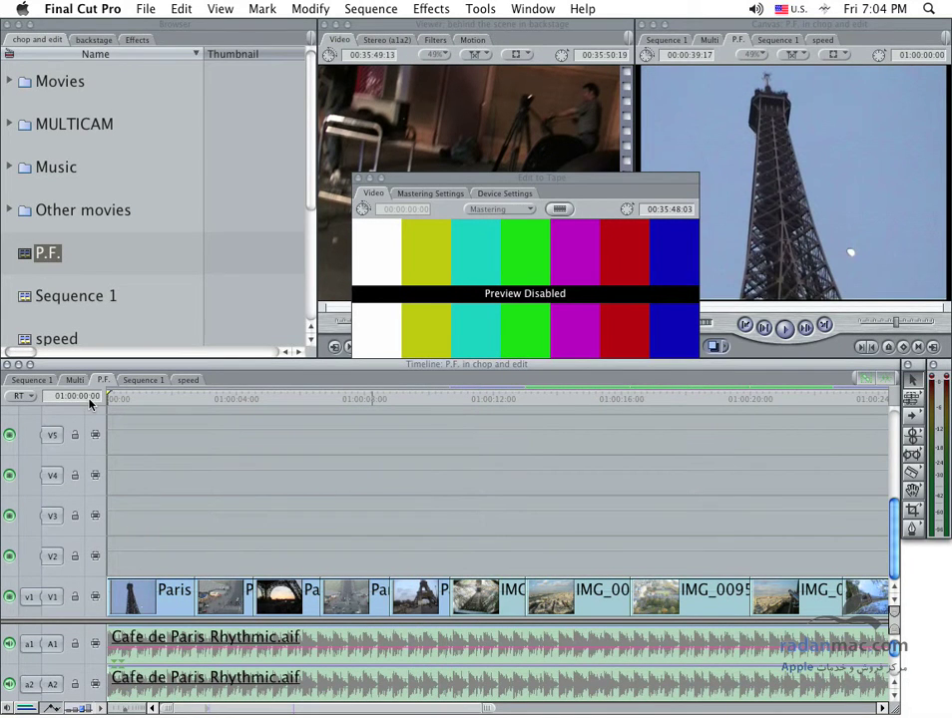
Mark the tape In point at 00:35:48:00 and view the FireWire PAL device settings
{"action": "left_click", "coordinate": [539, 299]}
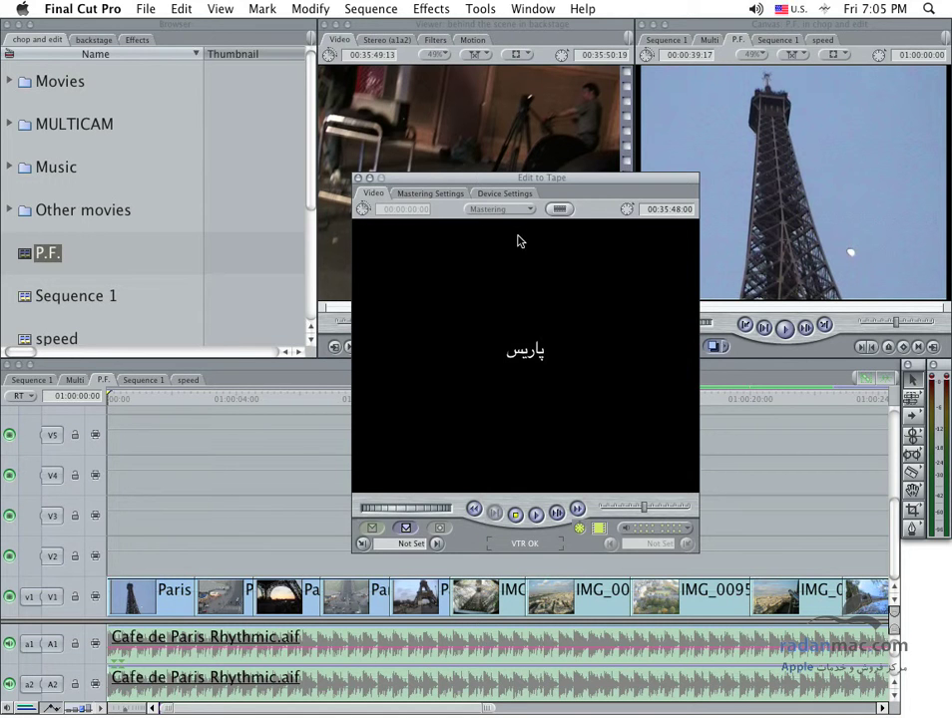
{"action": "left_click_drag", "start_coordinate": [461, 181], "coordinate": [493, 151]}
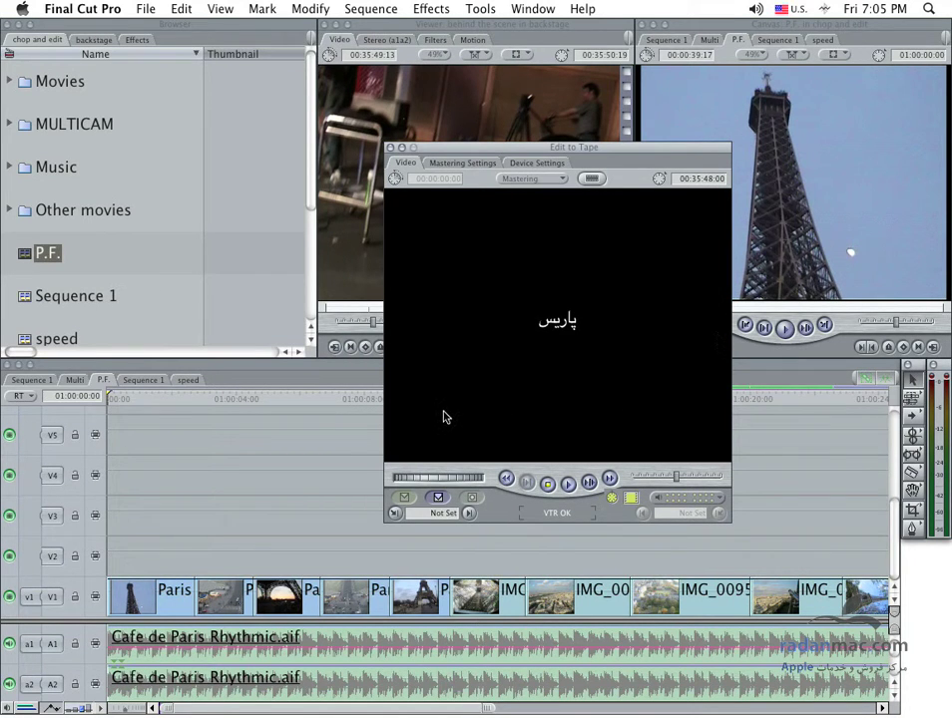
{"action": "left_click", "coordinate": [466, 513]}
{"action": "left_click", "coordinate": [533, 164]}
{"action": "left_click_drag", "start_coordinate": [480, 152], "coordinate": [495, 182]}
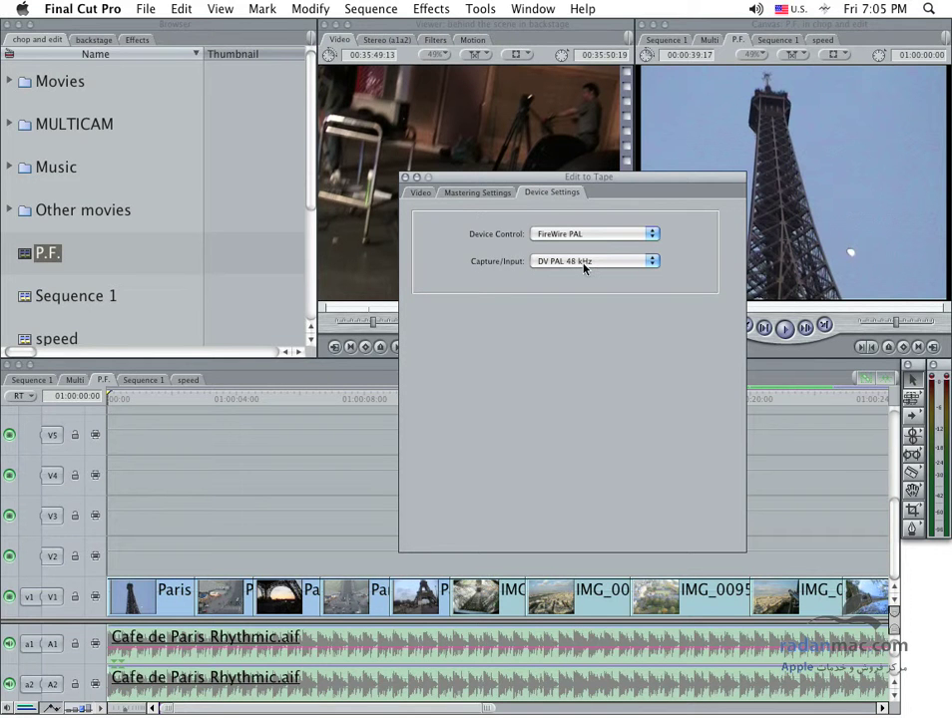
Keep DV PAL 48 kHz as the capture preset and show Mastering Settings
{"action": "left_click", "coordinate": [584, 263]}
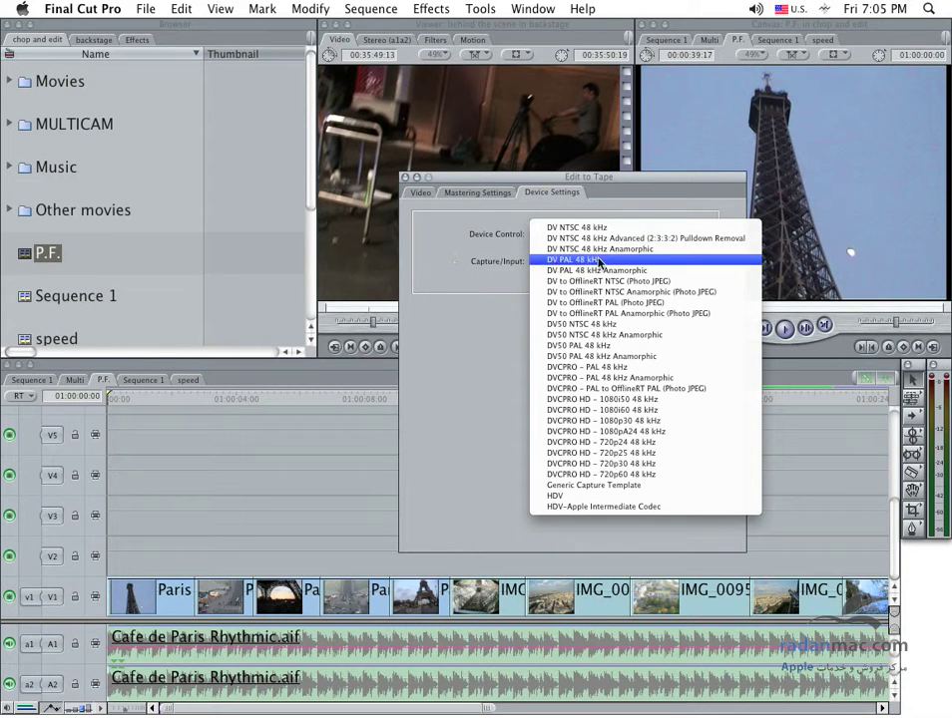
{"action": "left_click", "coordinate": [493, 314]}
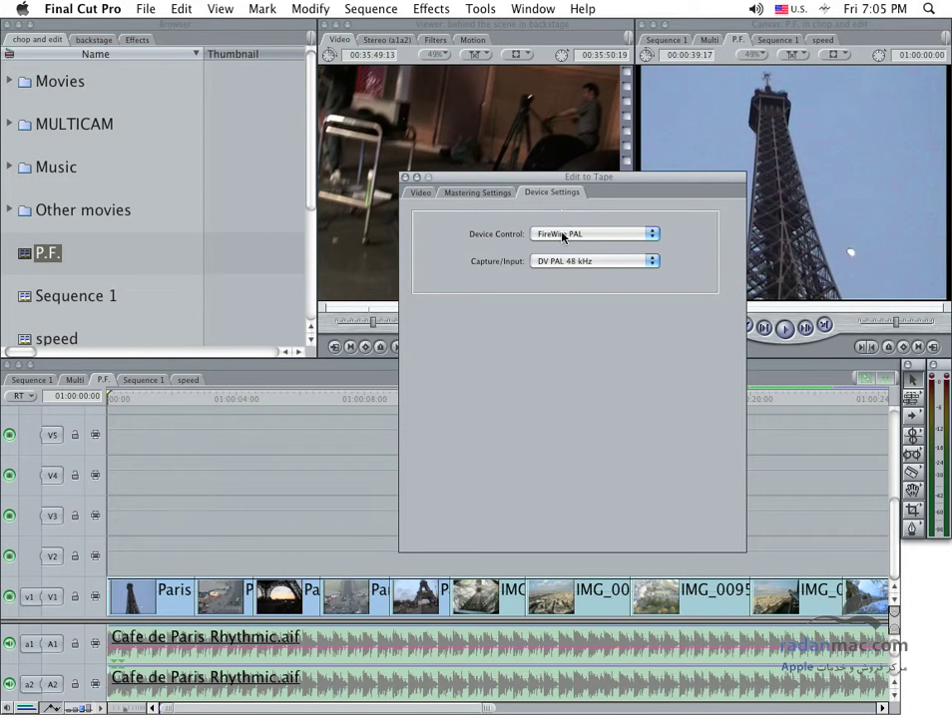
{"action": "left_click", "coordinate": [472, 193]}
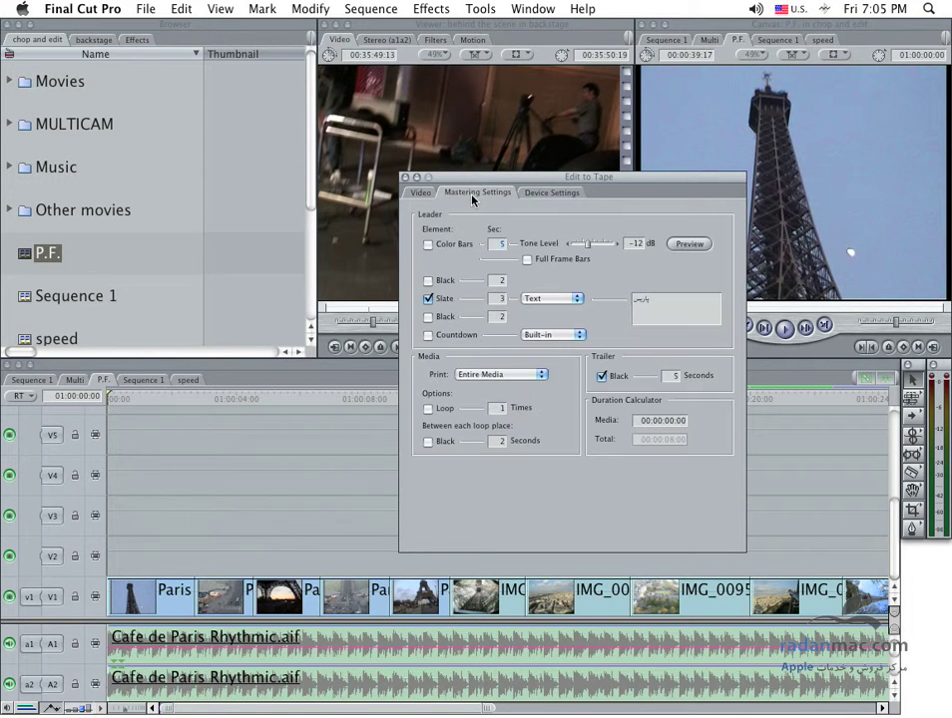
Leave Color Bars and Black off the leader, keeping the text slate and black trailer
{"action": "left_click_drag", "start_coordinate": [470, 182], "coordinate": [525, 271]}
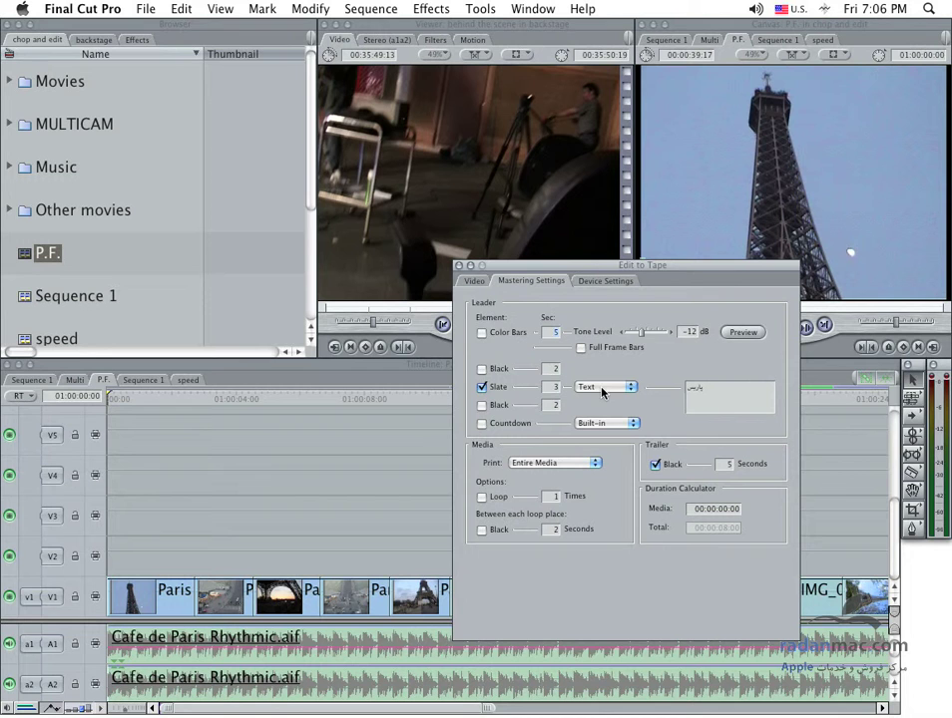
{"action": "left_click", "coordinate": [492, 334]}
{"action": "left_click", "coordinate": [493, 335]}
{"action": "left_click", "coordinate": [482, 369]}
{"action": "left_click", "coordinate": [482, 369]}
Keep Entire Media as the print range and drag the playhead to about 01:00:03
{"action": "left_click_drag", "start_coordinate": [521, 267], "coordinate": [556, 157]}
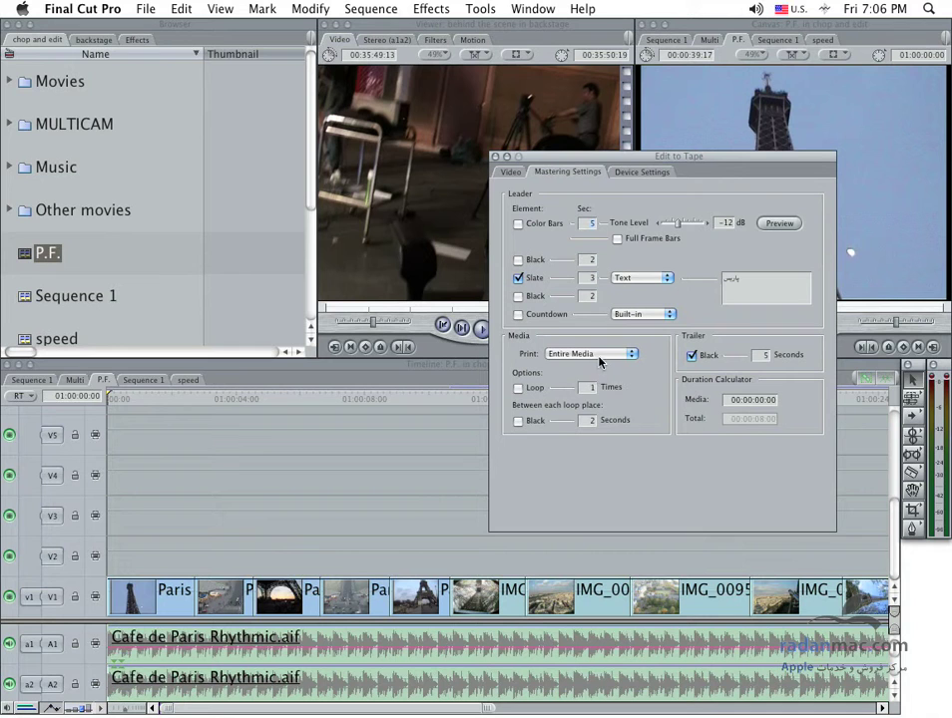
{"action": "left_click", "coordinate": [628, 354]}
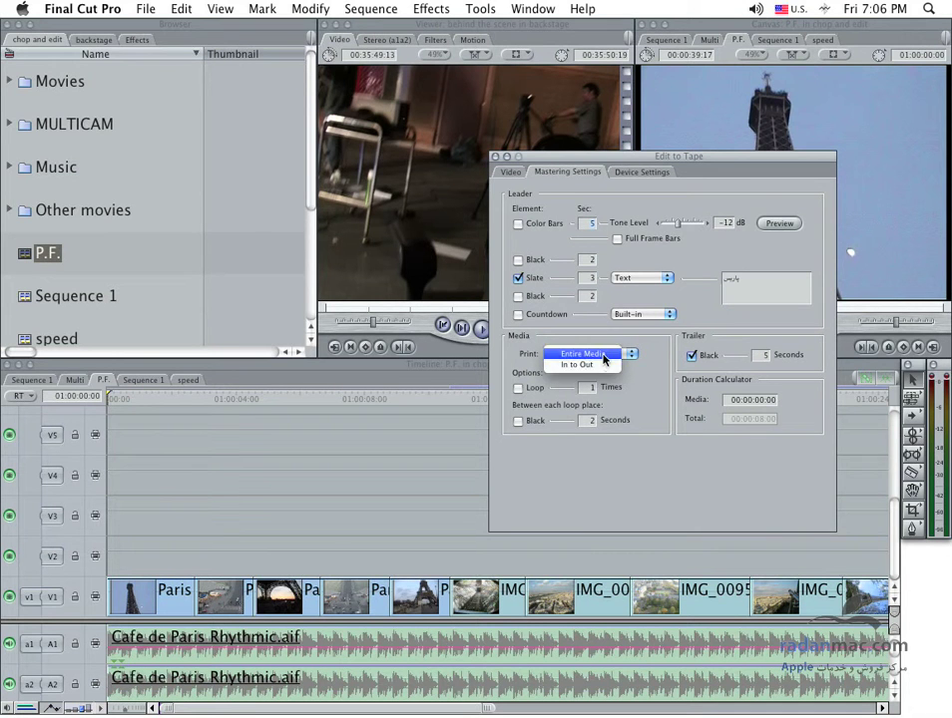
{"action": "left_click", "coordinate": [561, 356]}
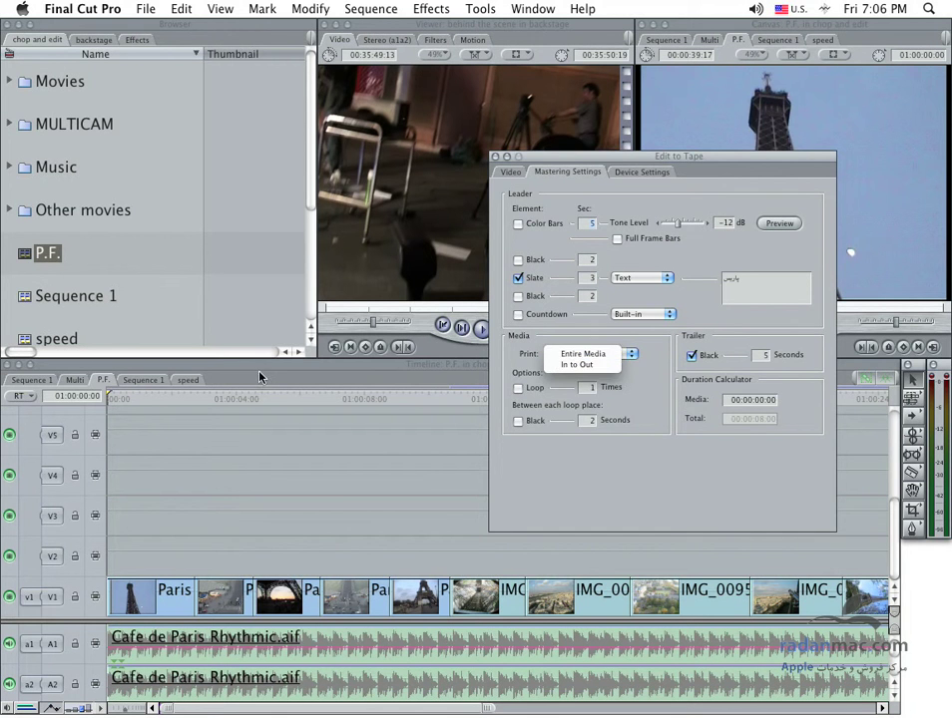
{"action": "left_click_drag", "start_coordinate": [259, 396], "coordinate": [216, 401]}
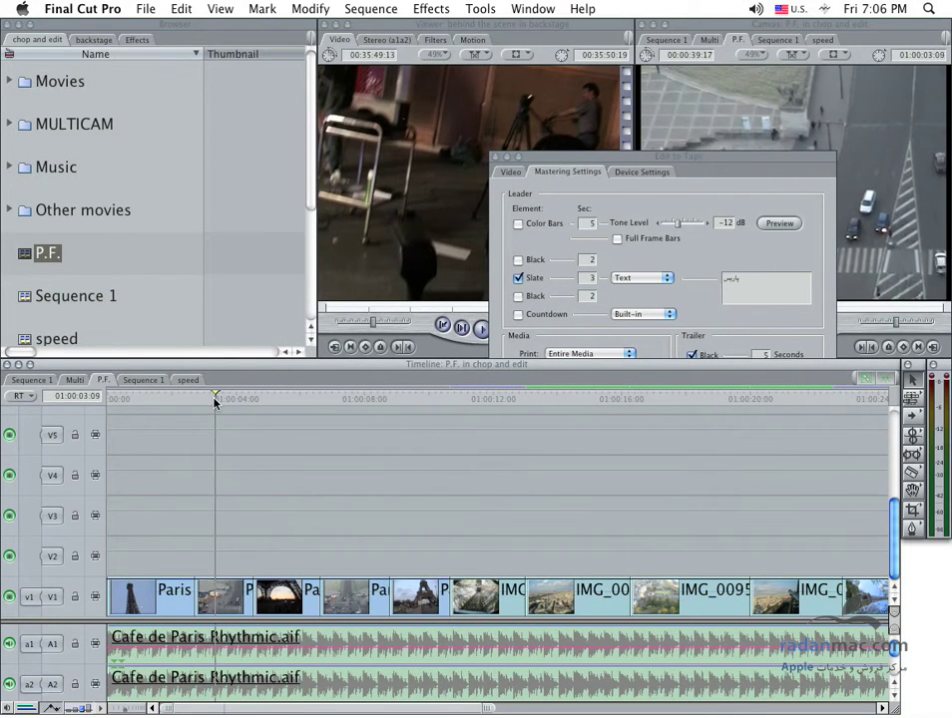
Mark an In near 01:00:03 and an Out at 01:00:10:02, then scrub toward 01:00:17
{"action": "key", "text": "i"}
{"action": "left_click_drag", "start_coordinate": [444, 401], "coordinate": [431, 405]}
{"action": "key", "text": "o"}
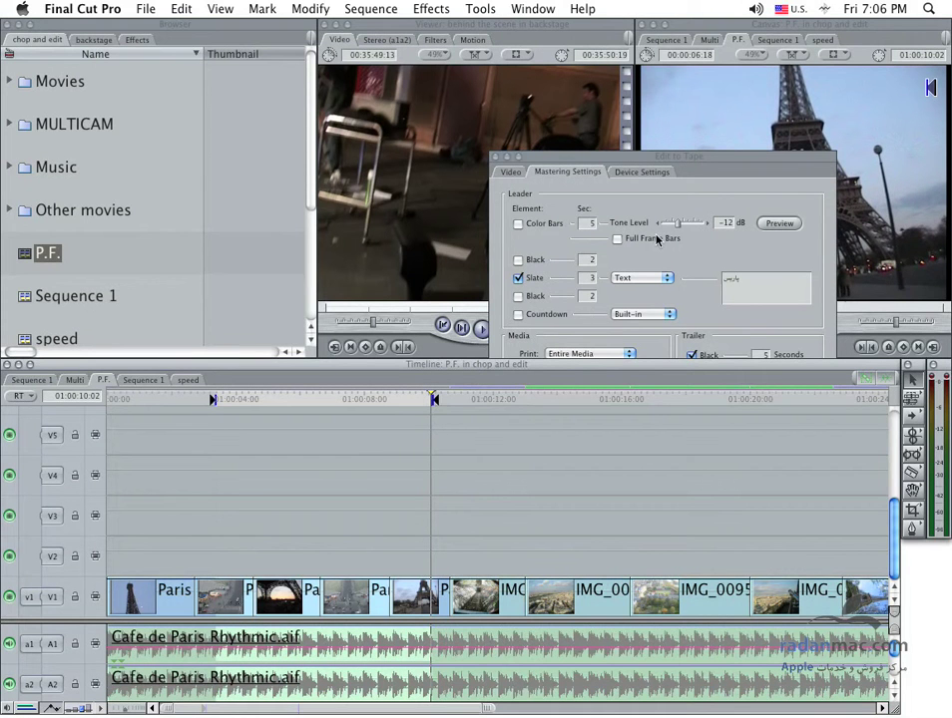
{"action": "left_click_drag", "start_coordinate": [510, 400], "coordinate": [692, 399]}
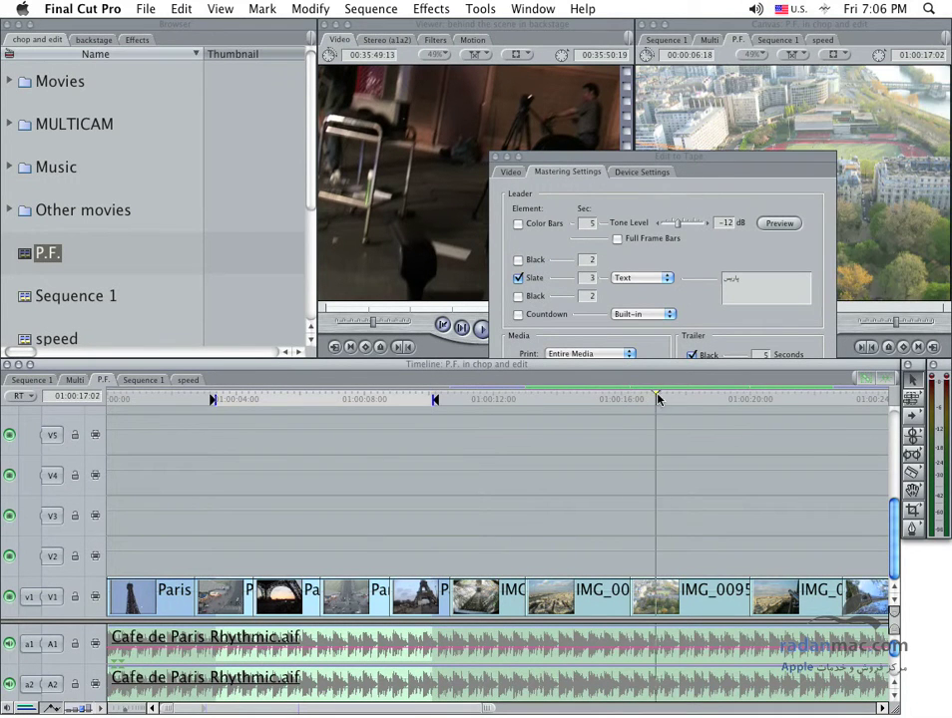
Mark the Out point at the playhead and the In point at 01:00:01:16
{"action": "key", "text": "o"}
{"action": "left_click_drag", "start_coordinate": [173, 398], "coordinate": [158, 399]}
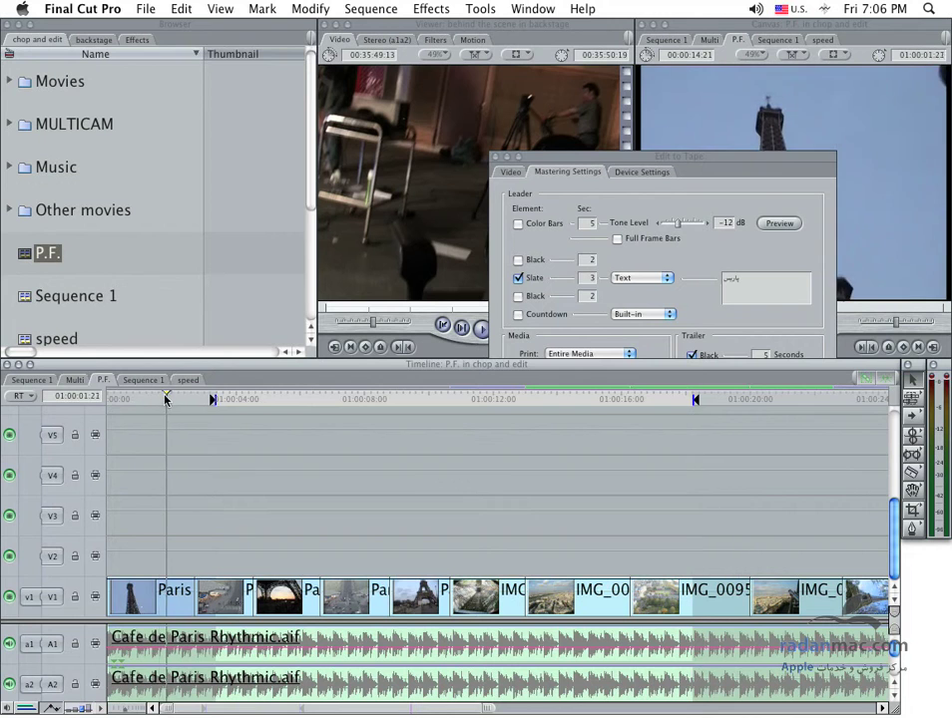
{"action": "key", "text": "i"}
Set Edit to Tape to print only In to Out
{"action": "left_click", "coordinate": [710, 189]}
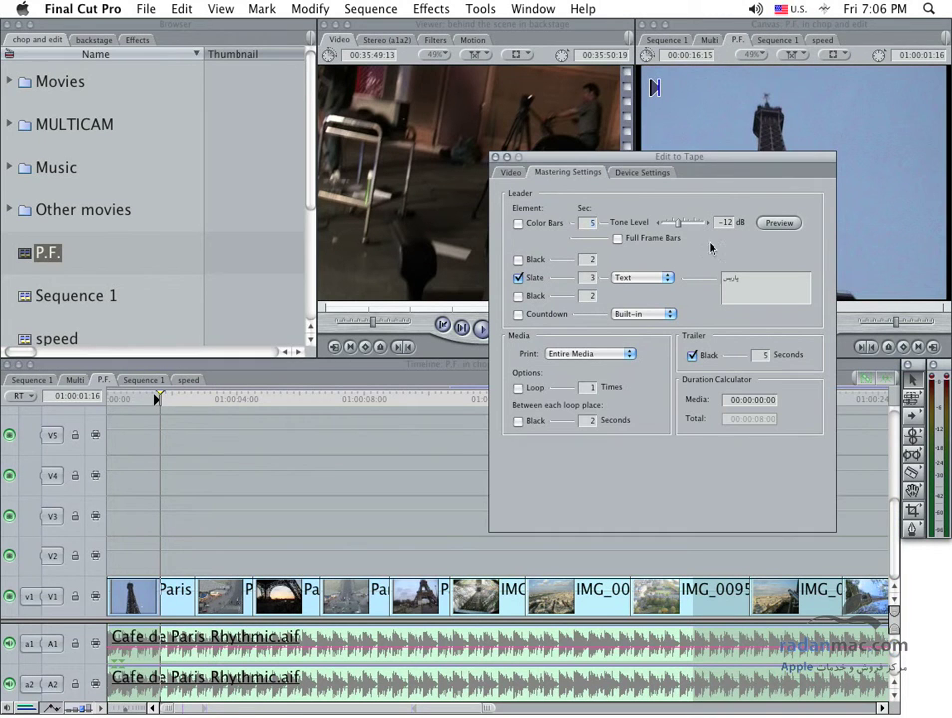
{"action": "left_click", "coordinate": [584, 354]}
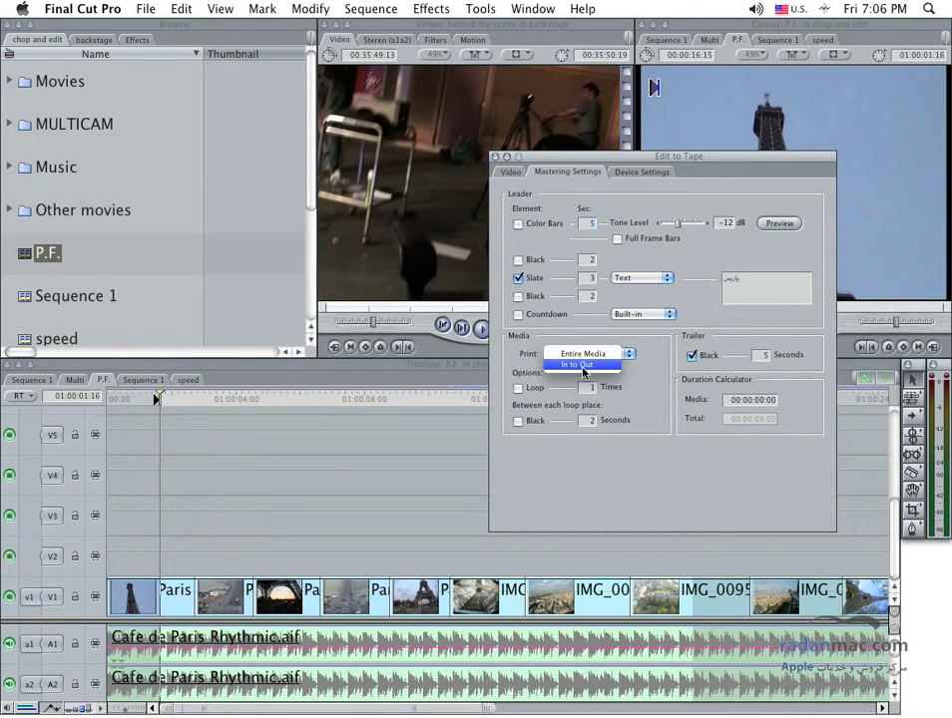
{"action": "left_click", "coordinate": [579, 364]}
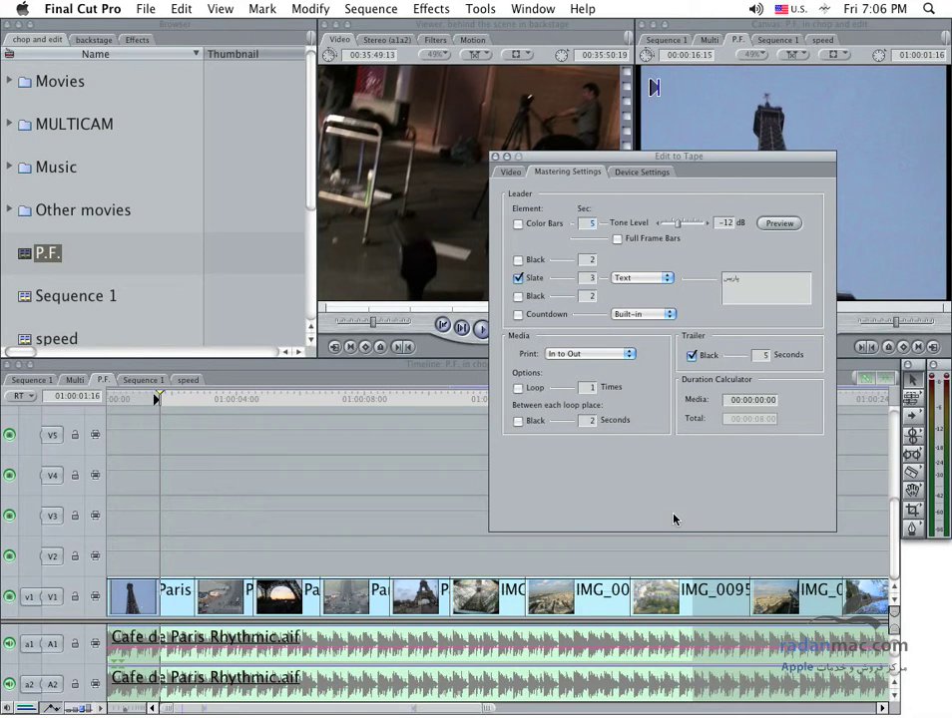
Return Edit to Tape to its Video tab and move the P.F. playhead to 01:00:05:09
{"action": "left_click", "coordinate": [510, 172]}
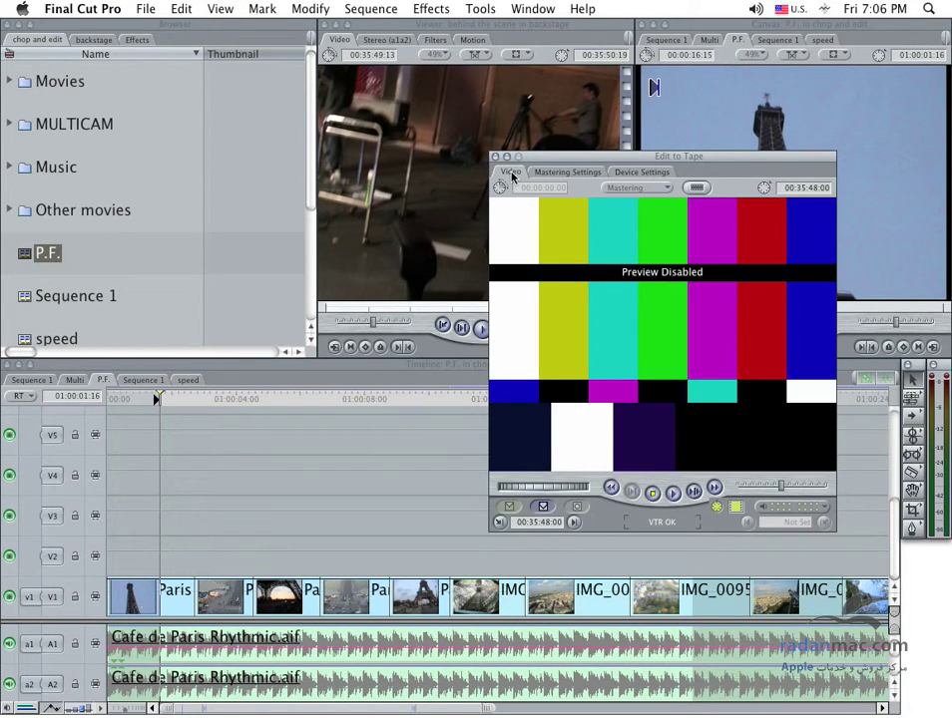
{"action": "left_click_drag", "start_coordinate": [628, 157], "coordinate": [523, 119]}
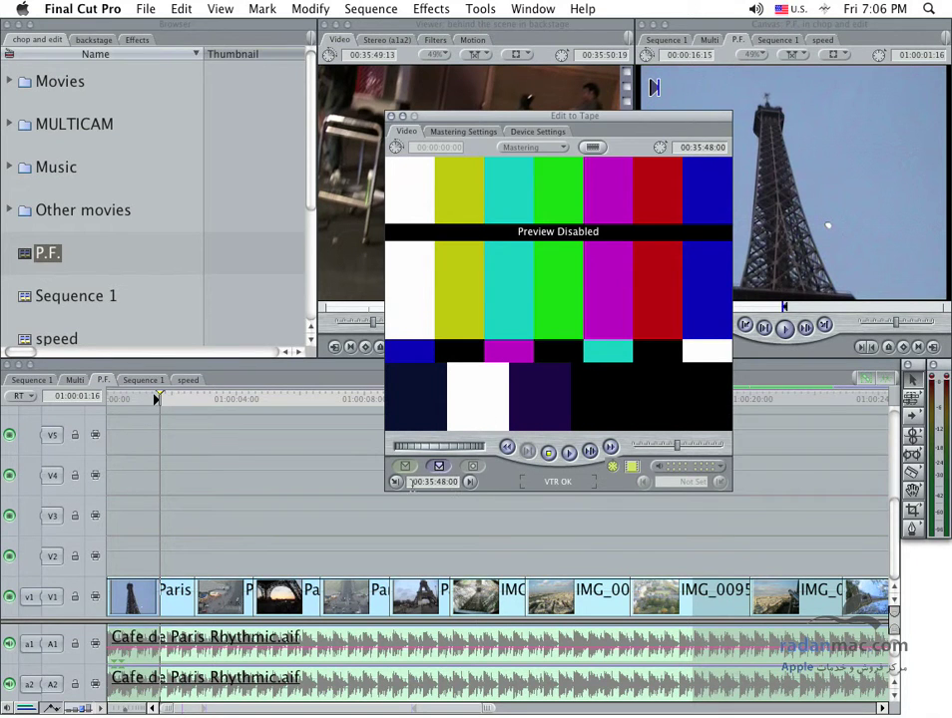
{"action": "mouse_move", "coordinate": [490, 120]}
{"action": "left_mouse_down"}
{"action": "mouse_move", "coordinate": [517, 33]}
{"action": "mouse_move", "coordinate": [550, 216]}
{"action": "left_mouse_up"}
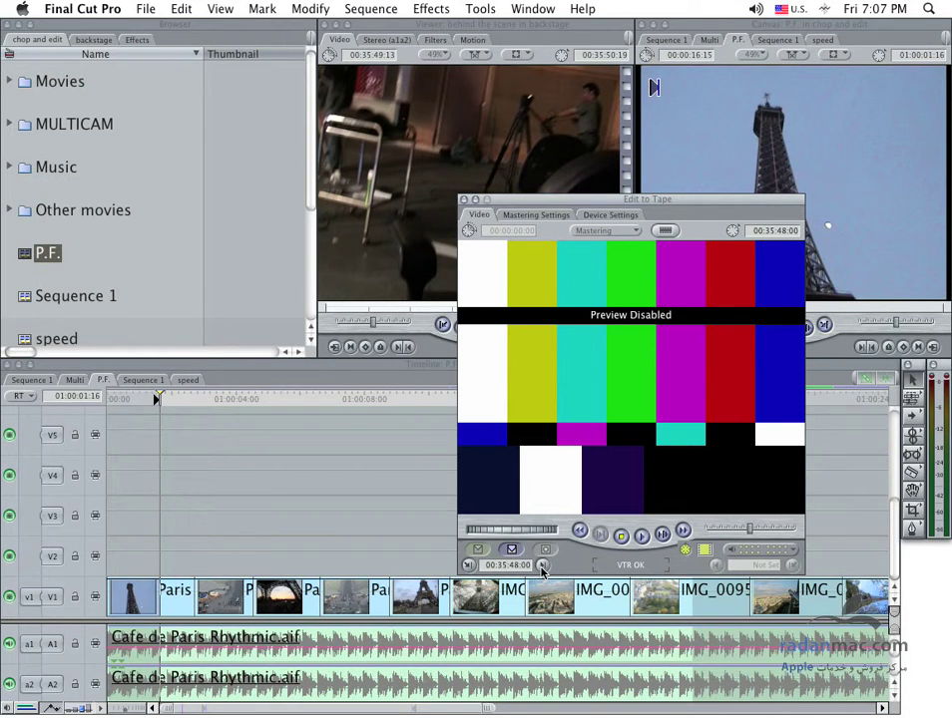
{"action": "left_click", "coordinate": [37, 260]}
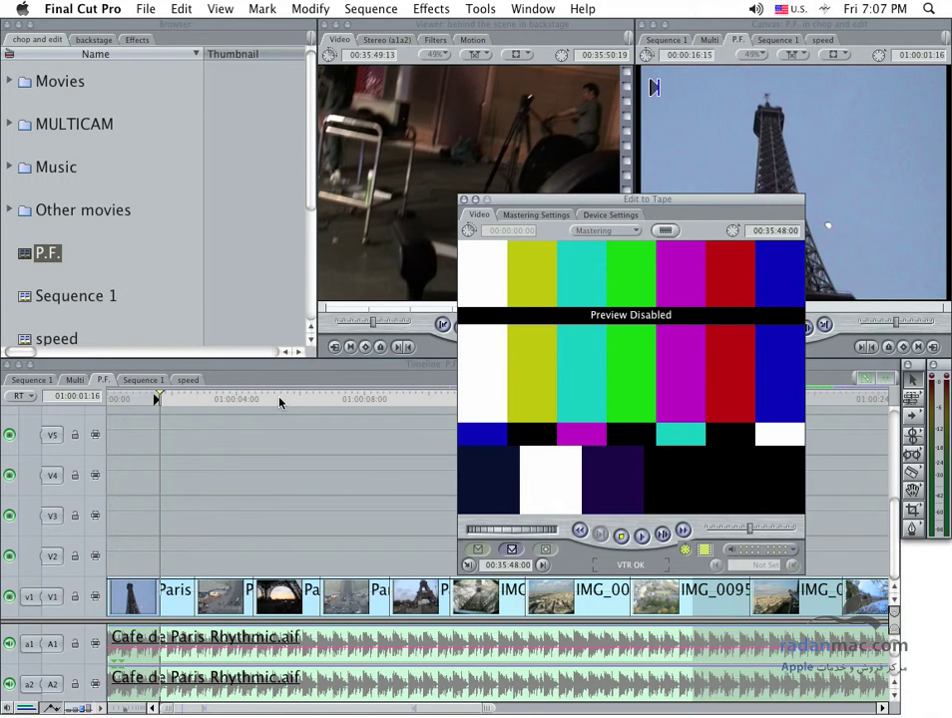
{"action": "left_click", "coordinate": [281, 399]}
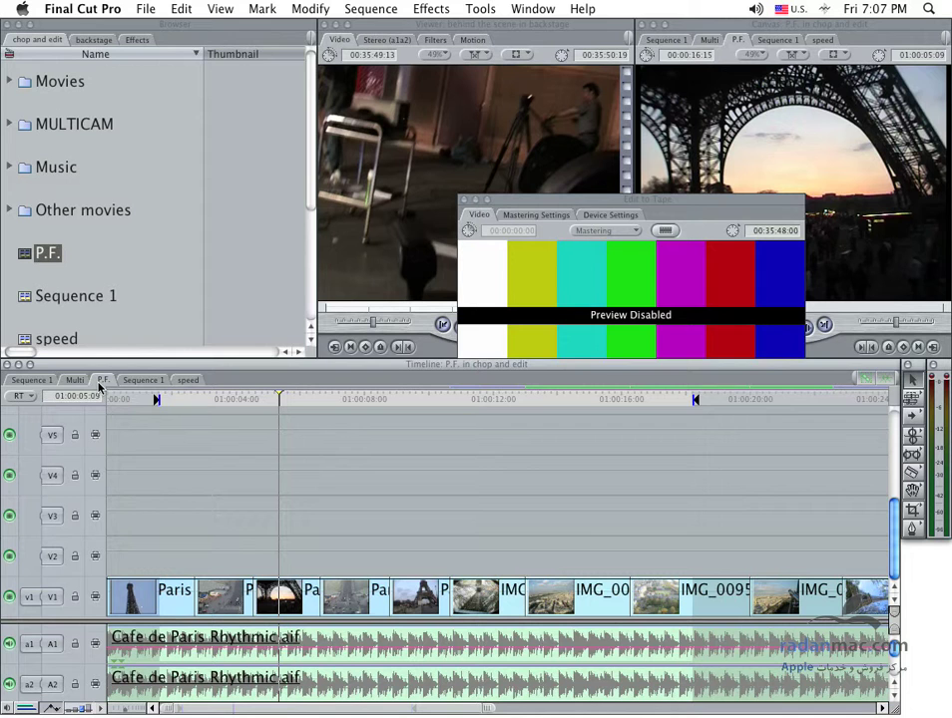
Drop the P.F. sequence onto Edit to Tape's Assemble zone to reach the recording prompt
{"action": "left_click_drag", "start_coordinate": [643, 207], "coordinate": [634, 141]}
{"action": "left_click_drag", "start_coordinate": [89, 236], "coordinate": [733, 321]}
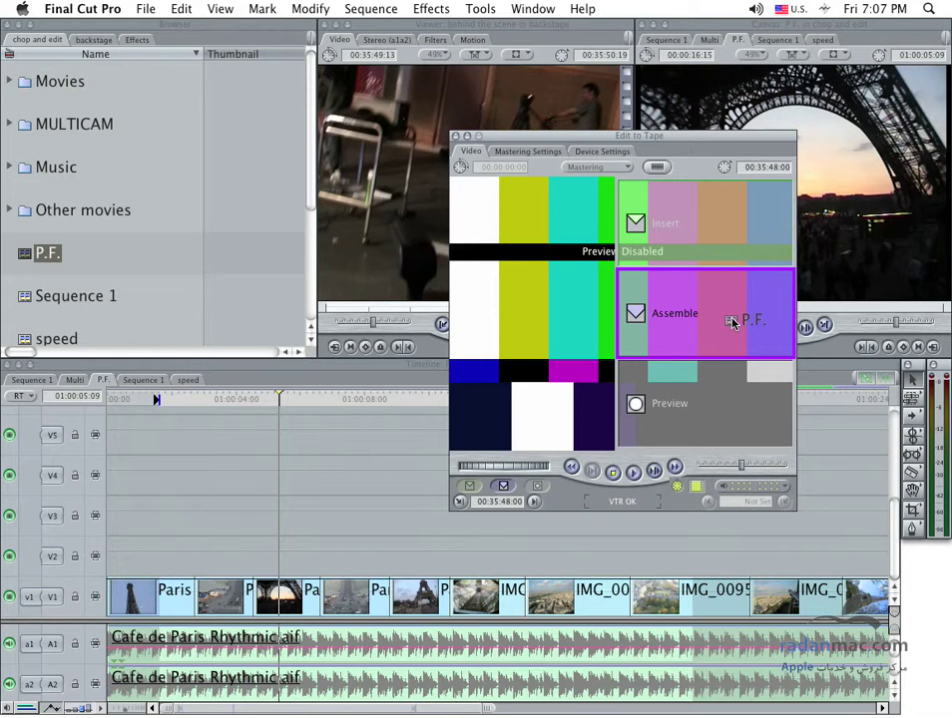
{"action": "left_click_drag", "start_coordinate": [733, 321], "coordinate": [706, 231]}
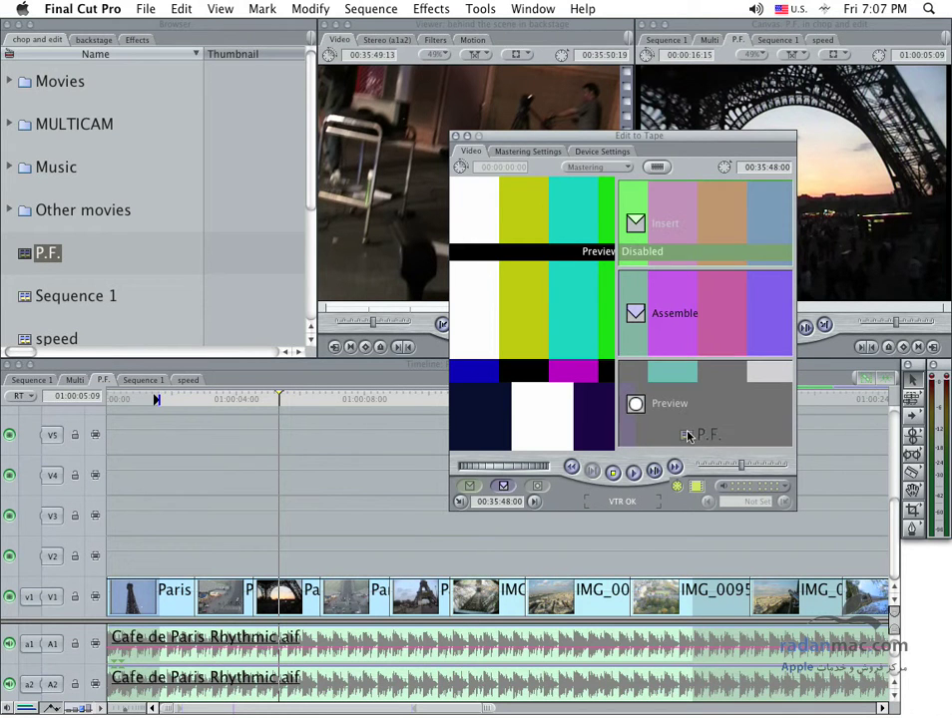
{"action": "mouse_move", "coordinate": [706, 231]}
{"action": "left_mouse_down"}
{"action": "mouse_move", "coordinate": [692, 324]}
{"action": "mouse_move", "coordinate": [708, 323]}
{"action": "left_mouse_up"}
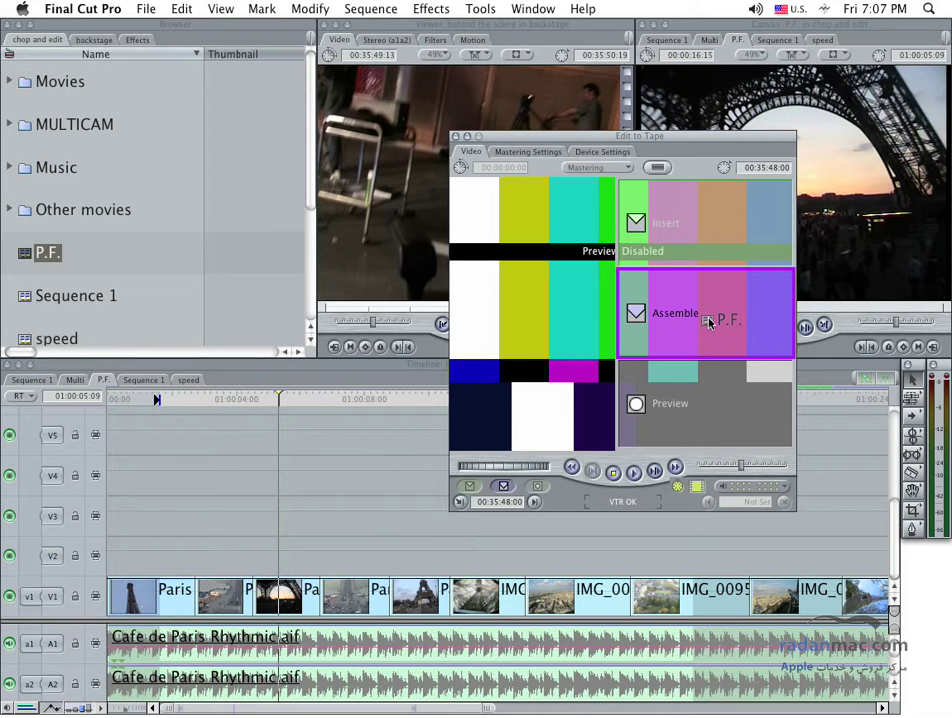
{"action": "left_click_drag", "start_coordinate": [708, 323], "coordinate": [287, 293]}
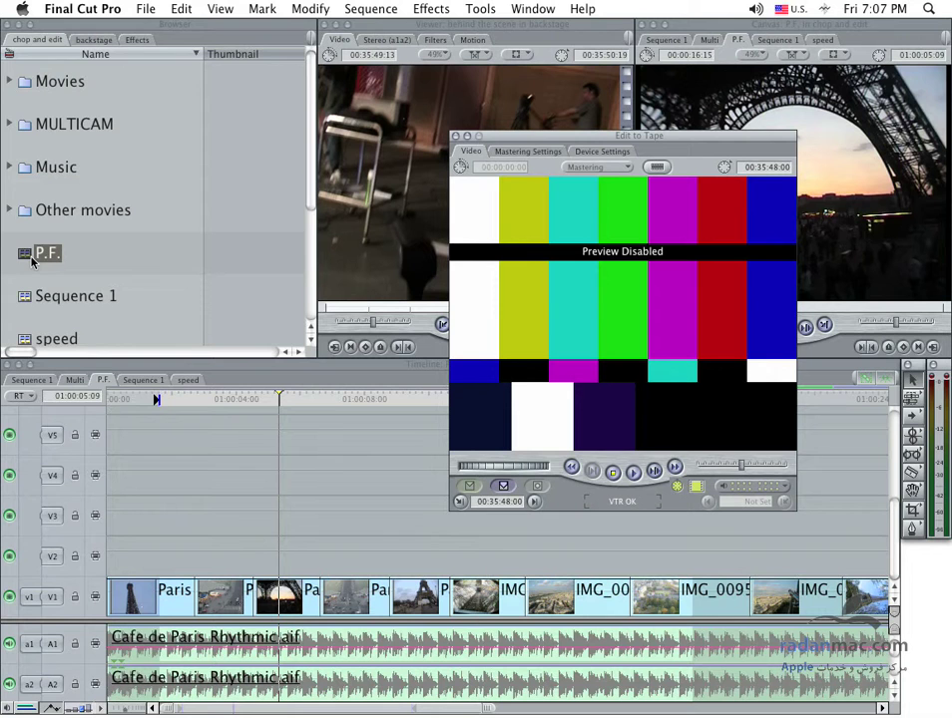
{"action": "mouse_move", "coordinate": [40, 261]}
{"action": "left_mouse_down"}
{"action": "mouse_move", "coordinate": [128, 284]}
{"action": "mouse_move", "coordinate": [704, 327]}
{"action": "left_mouse_up"}
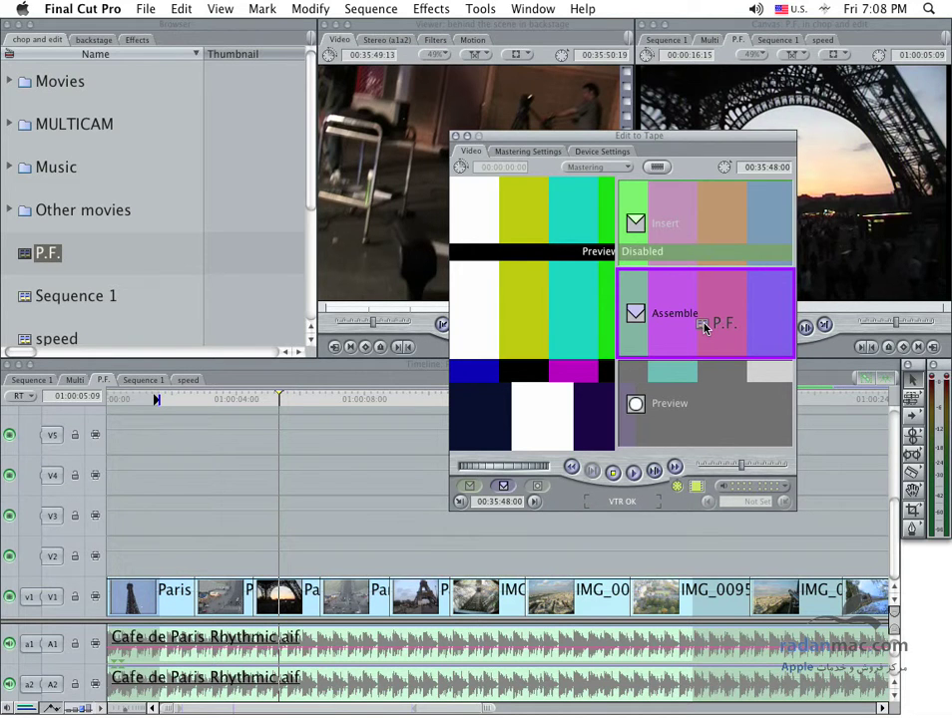
{"action": "left_click_drag", "start_coordinate": [704, 327], "coordinate": [704, 327]}
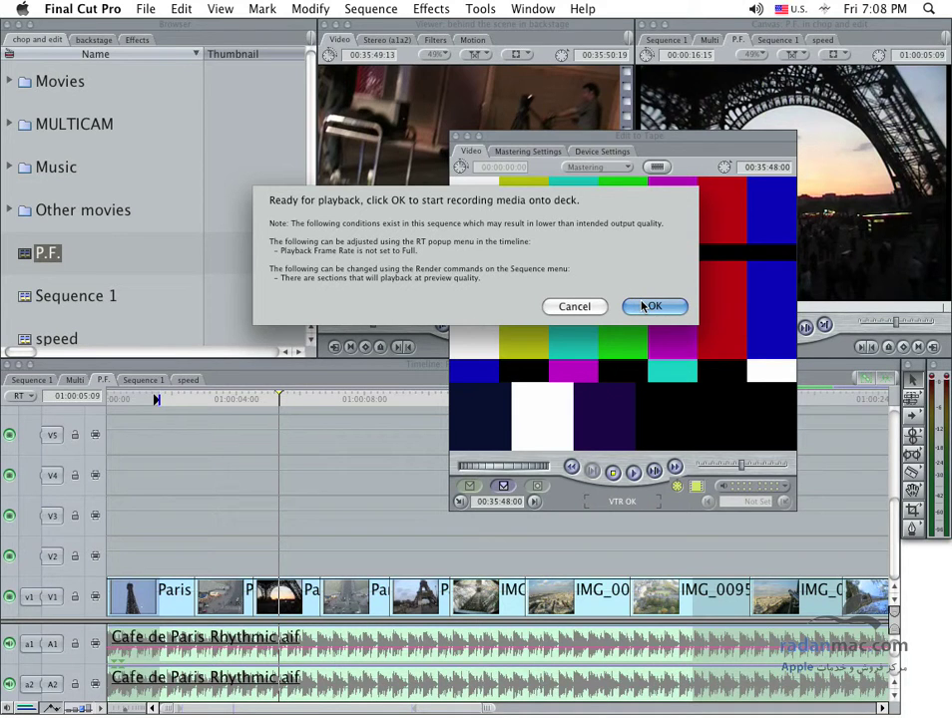
Confirm the Ready for playback dialog so the P.F. sequence records onto the deck's tape
{"action": "left_click", "coordinate": [643, 306]}
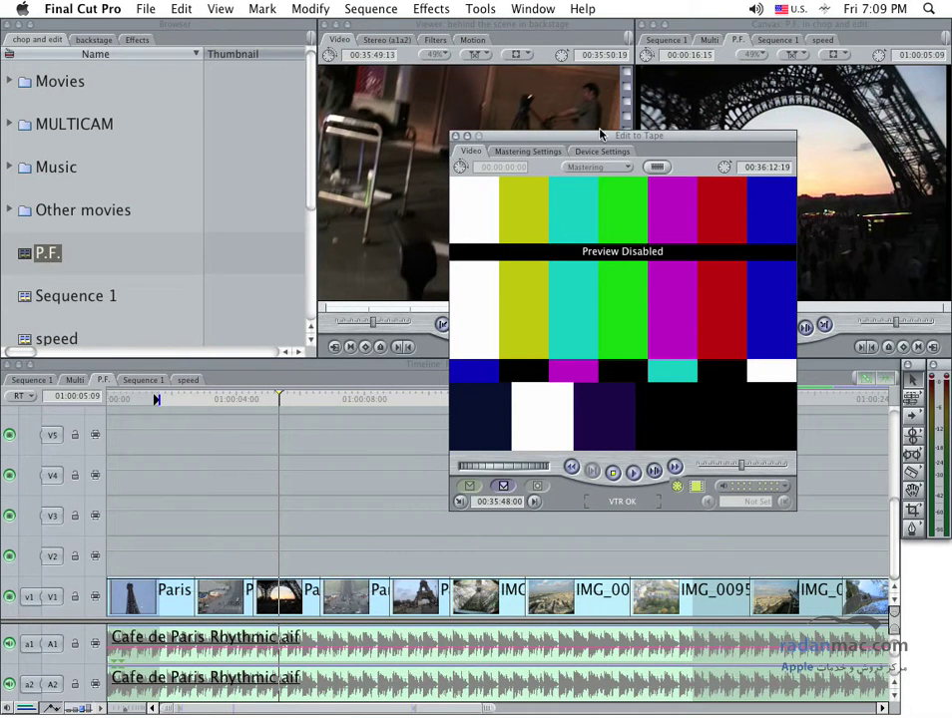
Rewind, play back and fast-forward the recorded tape from the deck to review it
{"action": "left_click_drag", "start_coordinate": [604, 134], "coordinate": [485, 134]}
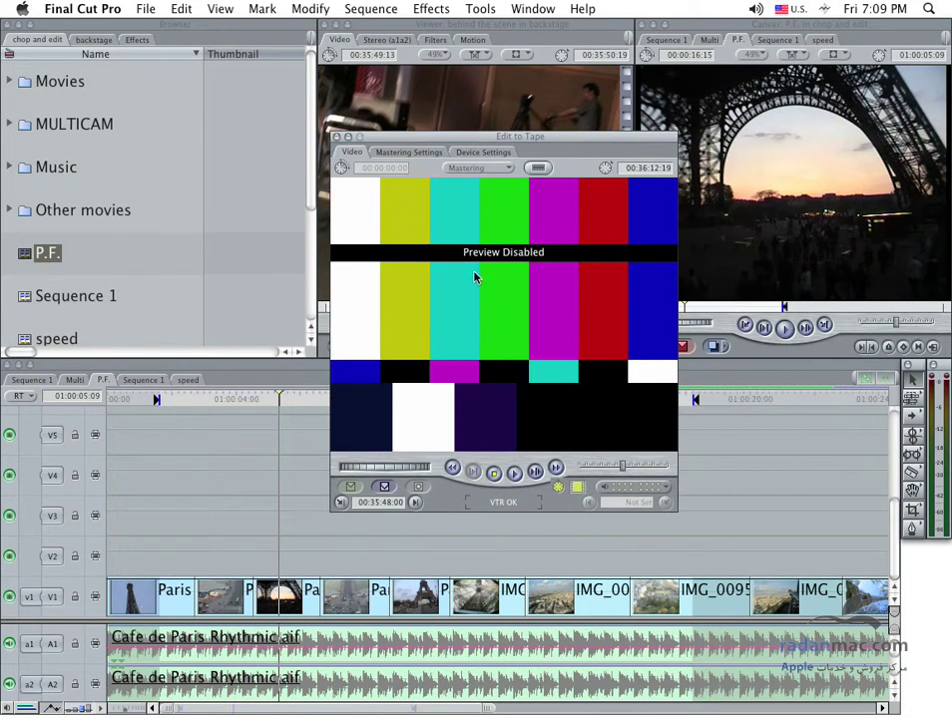
{"action": "left_click", "coordinate": [514, 473]}
{"action": "left_click", "coordinate": [449, 468]}
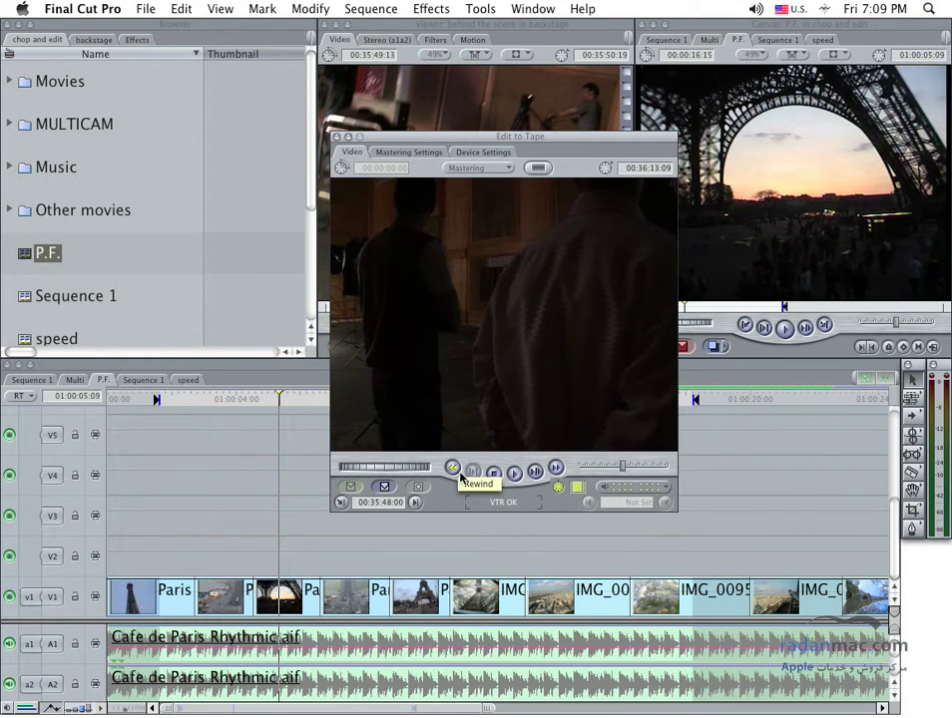
{"action": "left_click", "coordinate": [512, 475]}
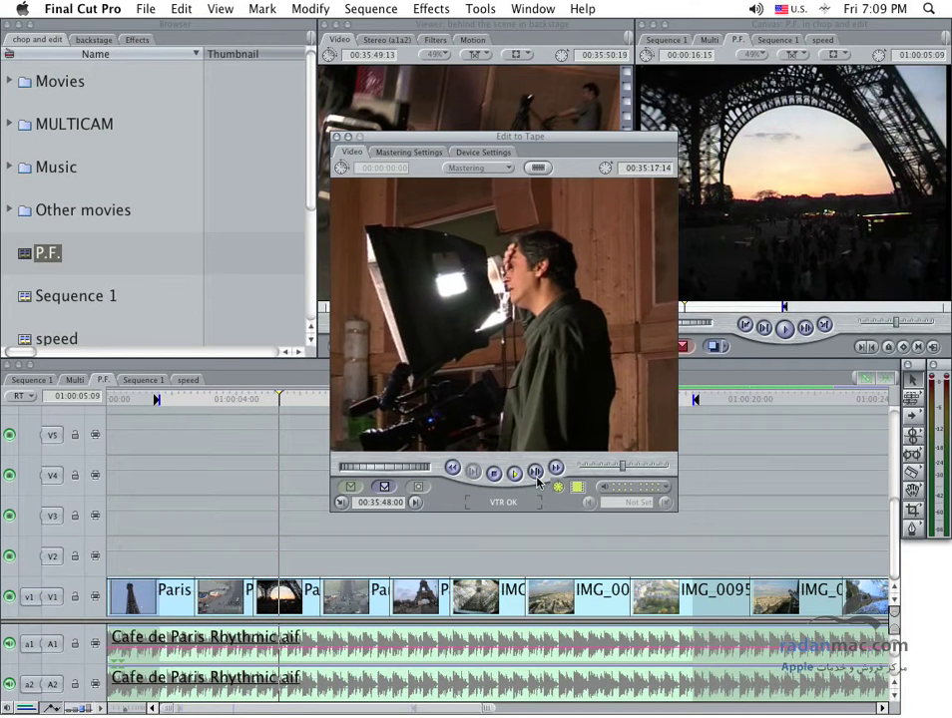
{"action": "left_click", "coordinate": [555, 471]}
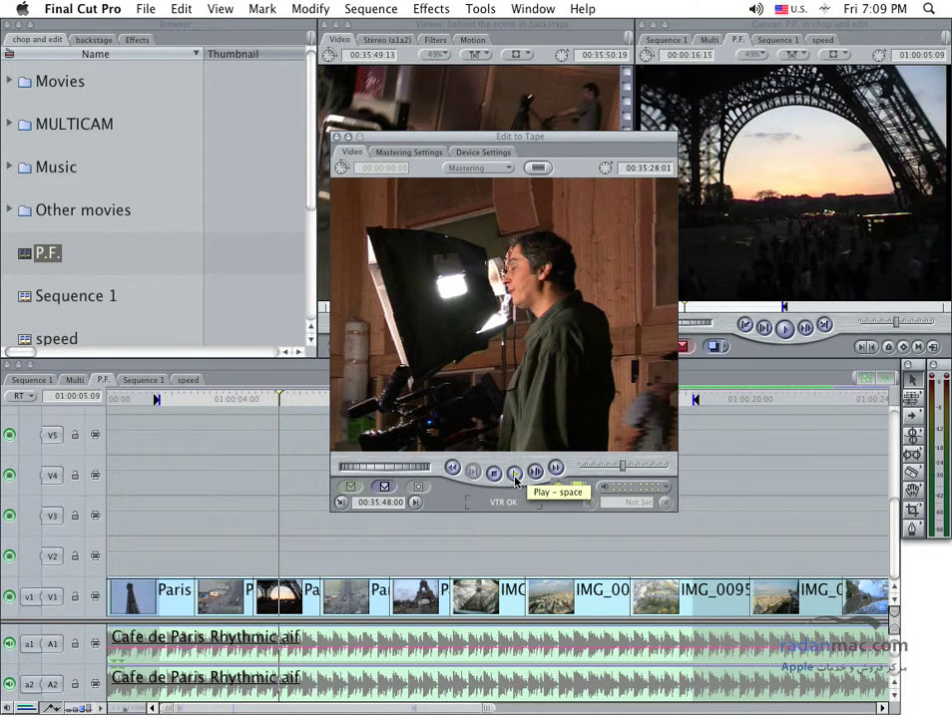
{"action": "left_click", "coordinate": [516, 479]}
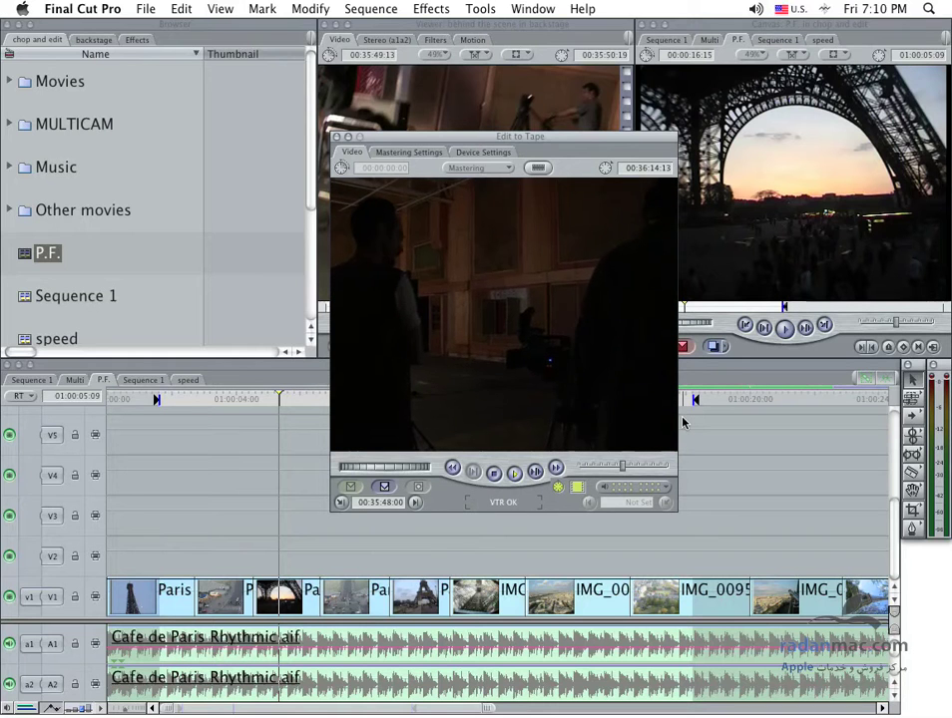
Stop deck playback, close the Edit to Tape window, and switch to the Hand tool
{"action": "left_click", "coordinate": [493, 472]}
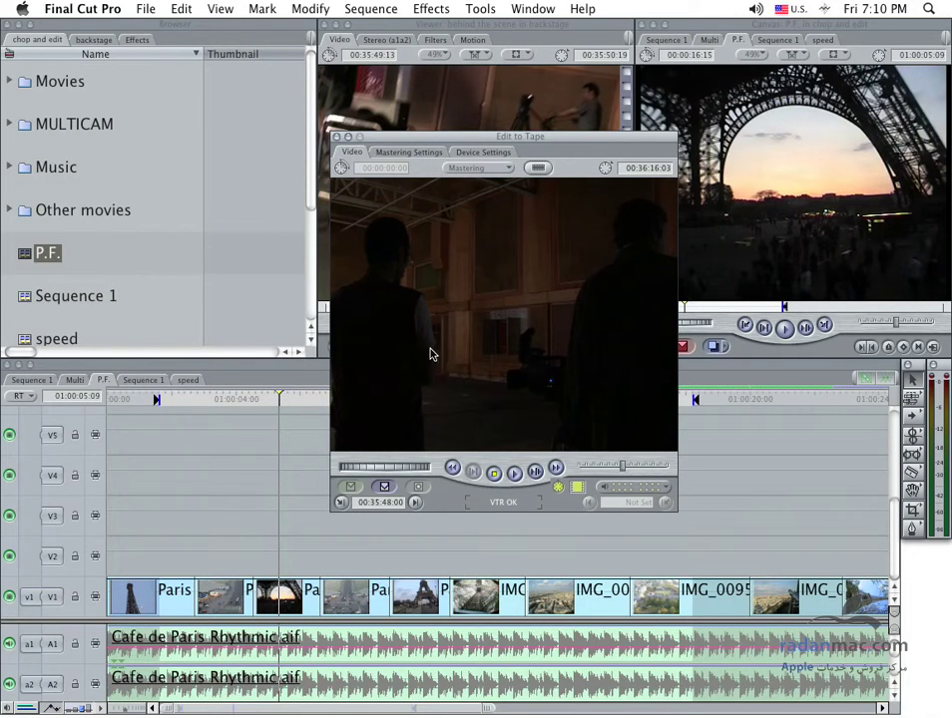
{"action": "left_click", "coordinate": [336, 139]}
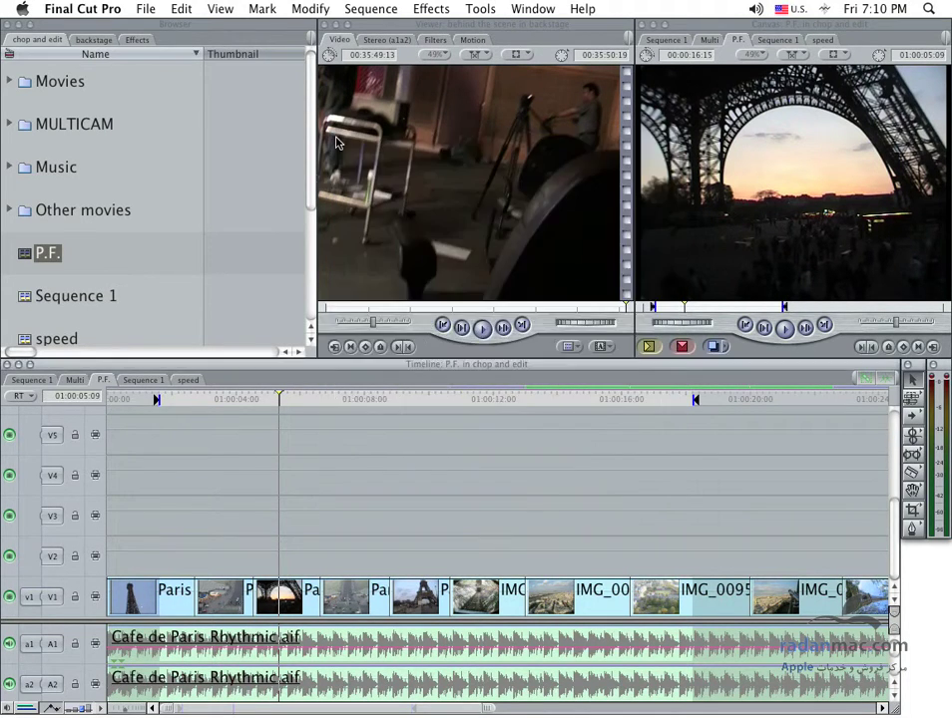
{"action": "key", "text": "h"}
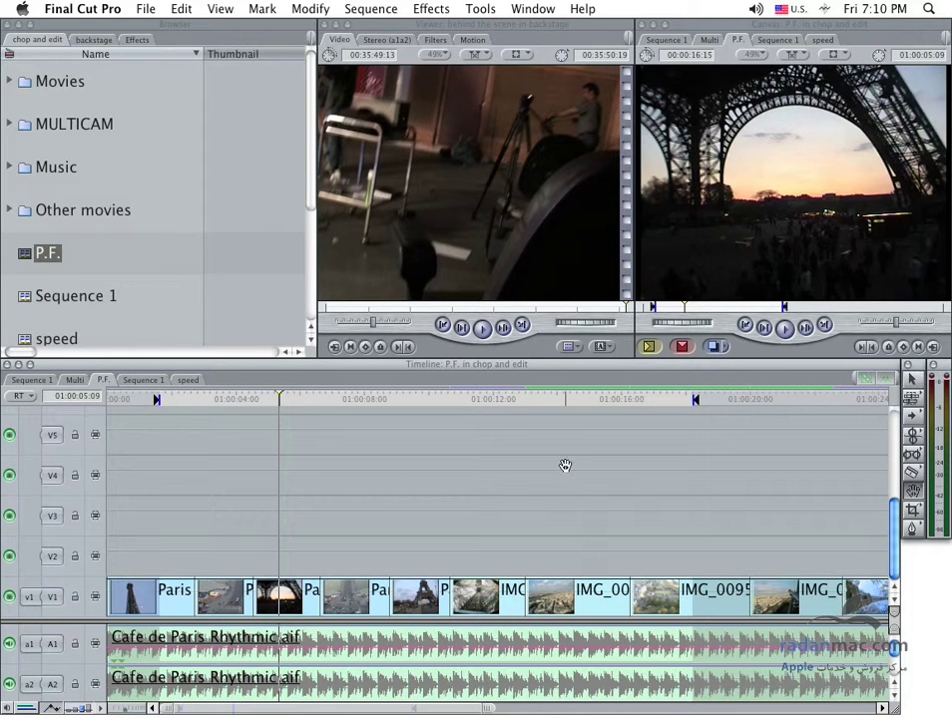